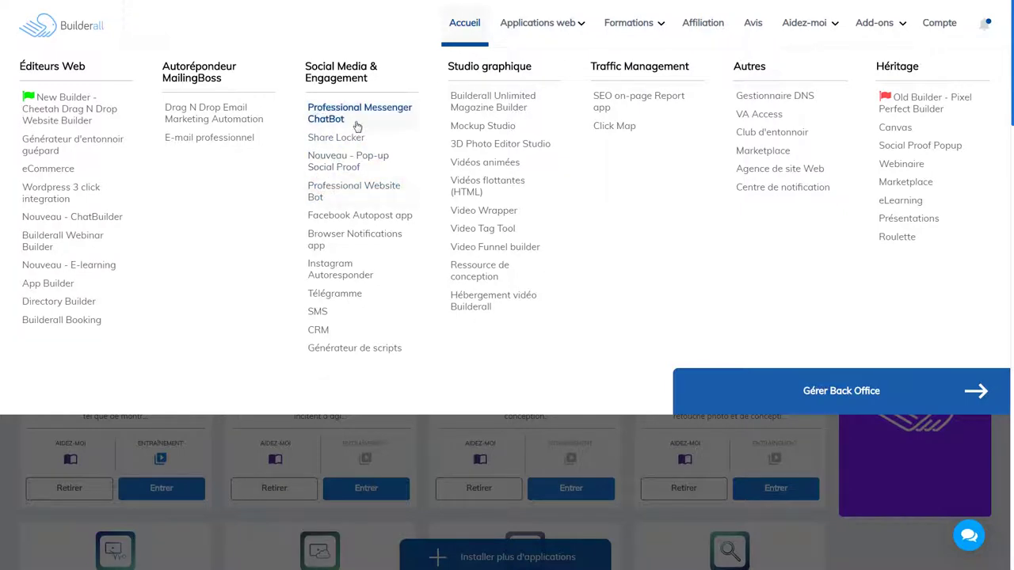
Open Professional Website Bot and create a new flow named Test 3.
left_click(357, 197)
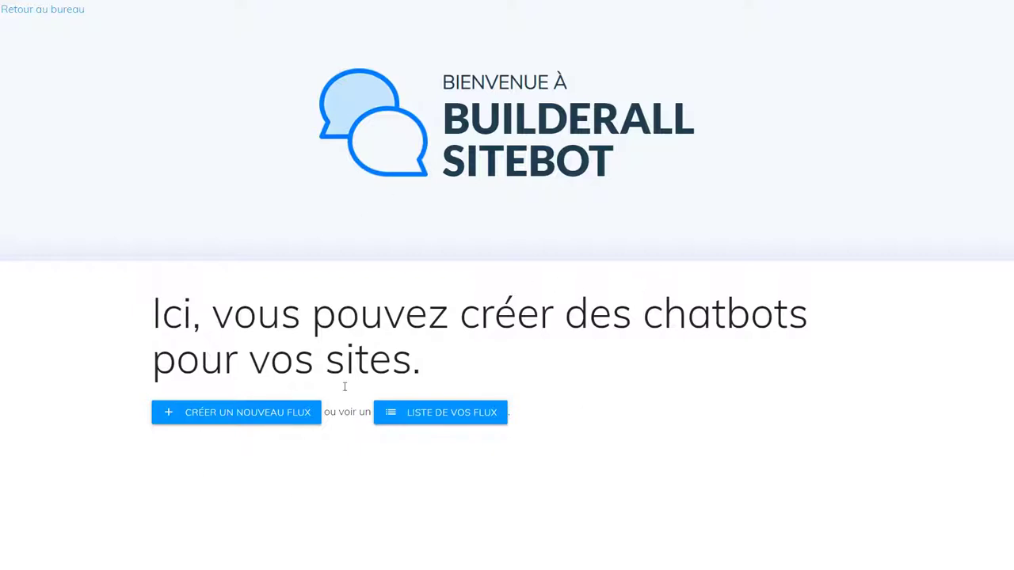
left_click(236, 414)
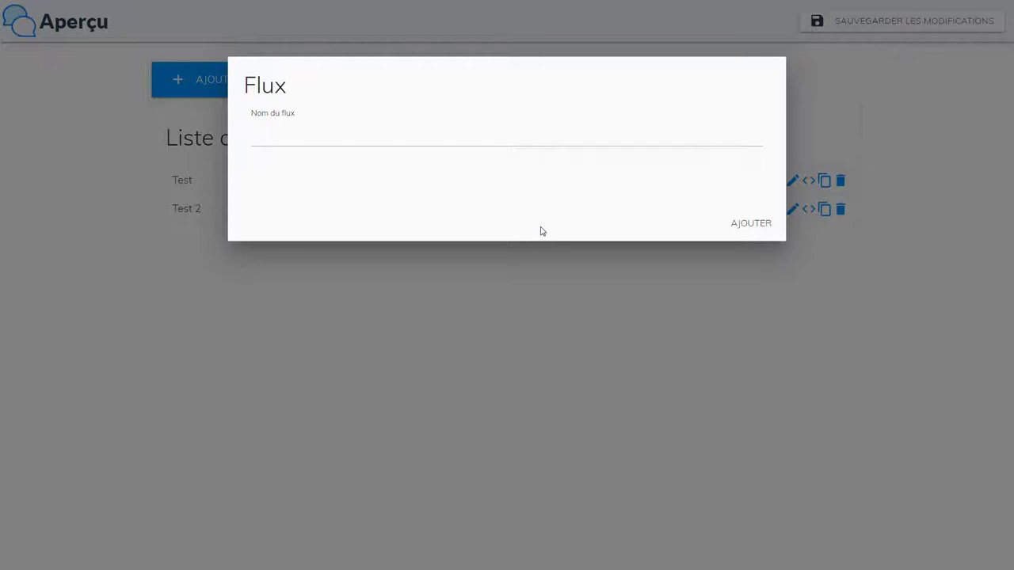
left_click(319, 141)
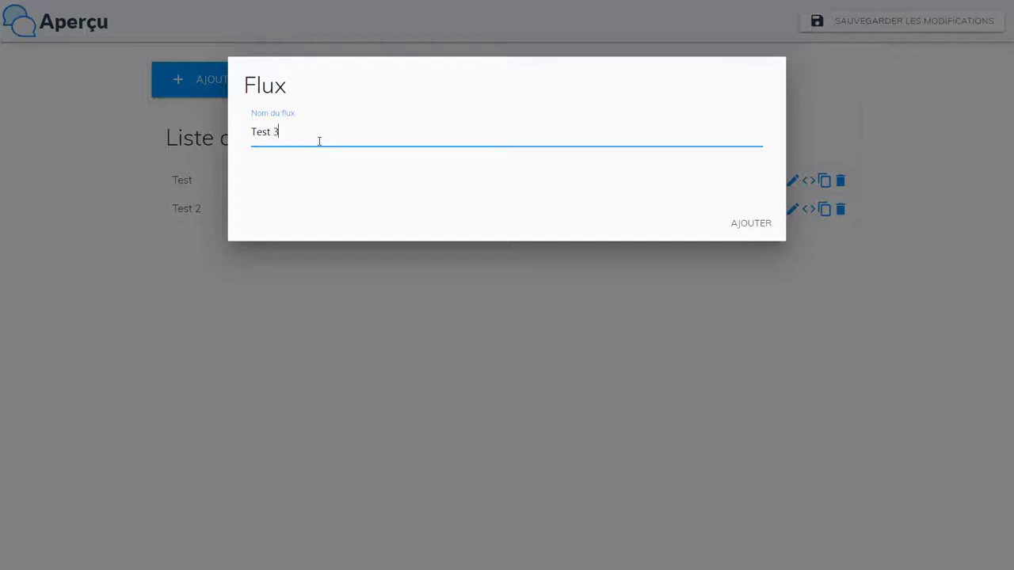
left_click(745, 227)
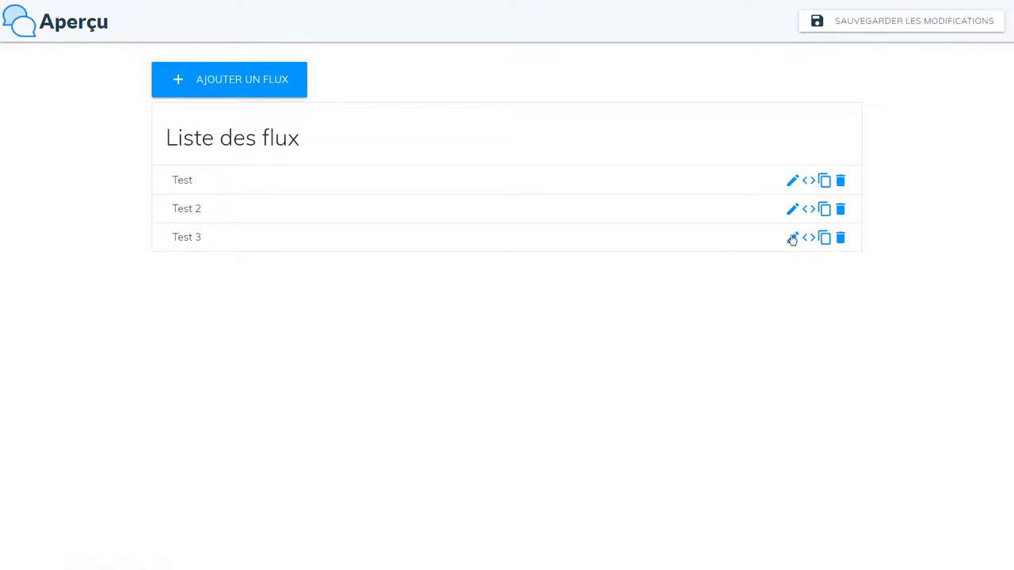
Check the name setting of the Test 3 flow and save it.
left_click(792, 240)
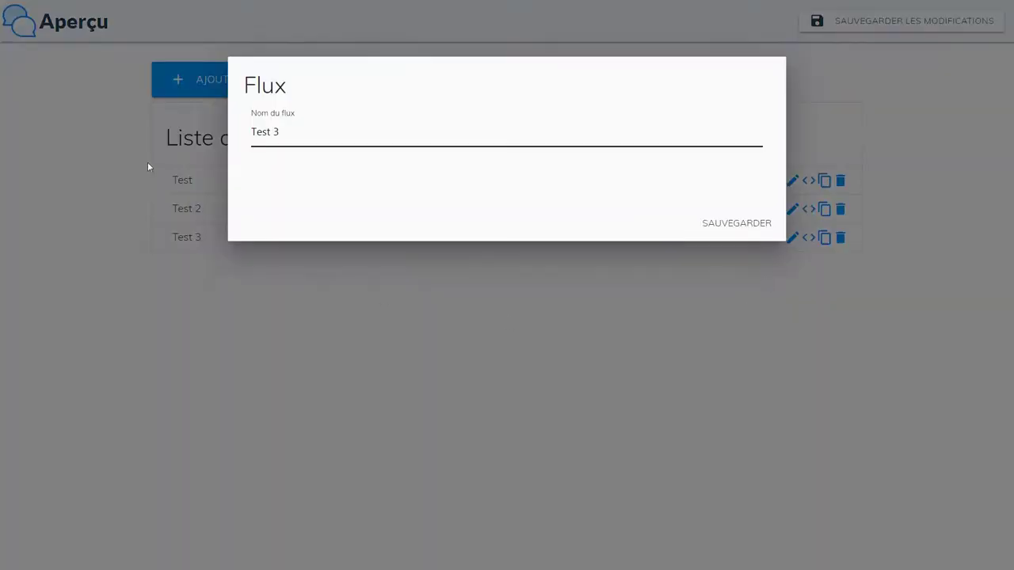
left_click(669, 298)
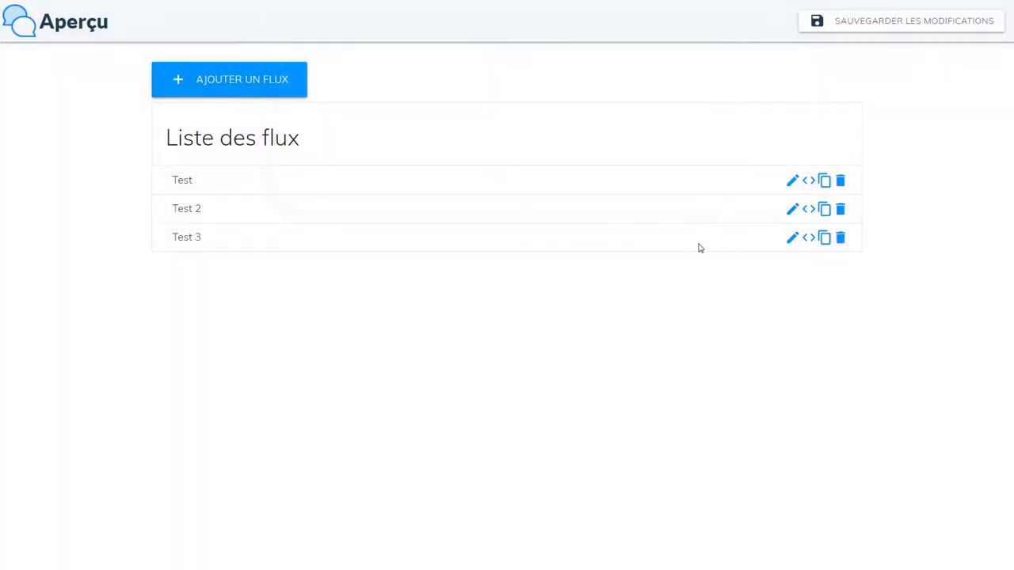
left_click(792, 239)
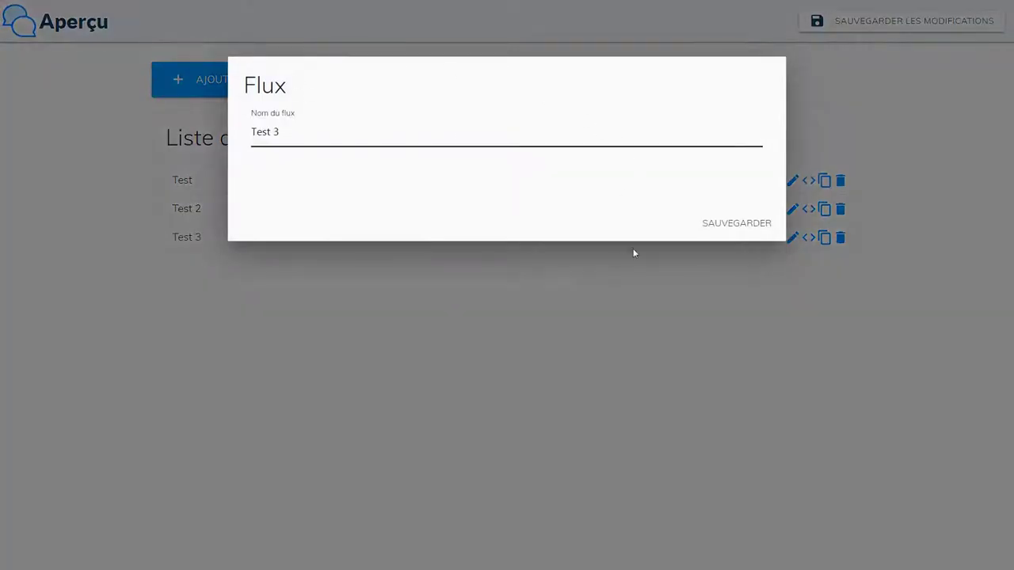
left_click(729, 226)
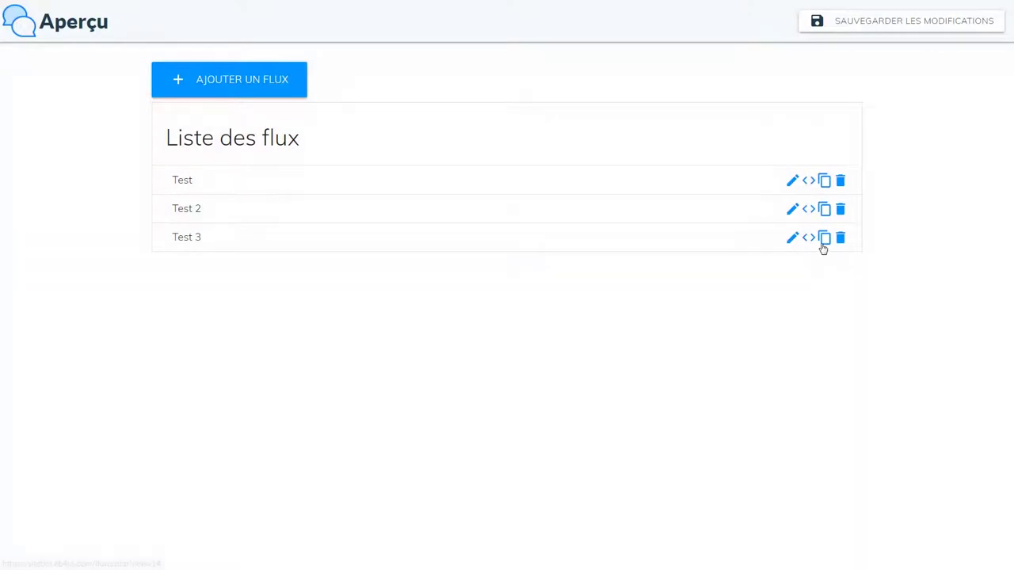
Open the Test 3 flow, return to the SiteBot welcome page in full screen, and display the flow list.
left_click(264, 241)
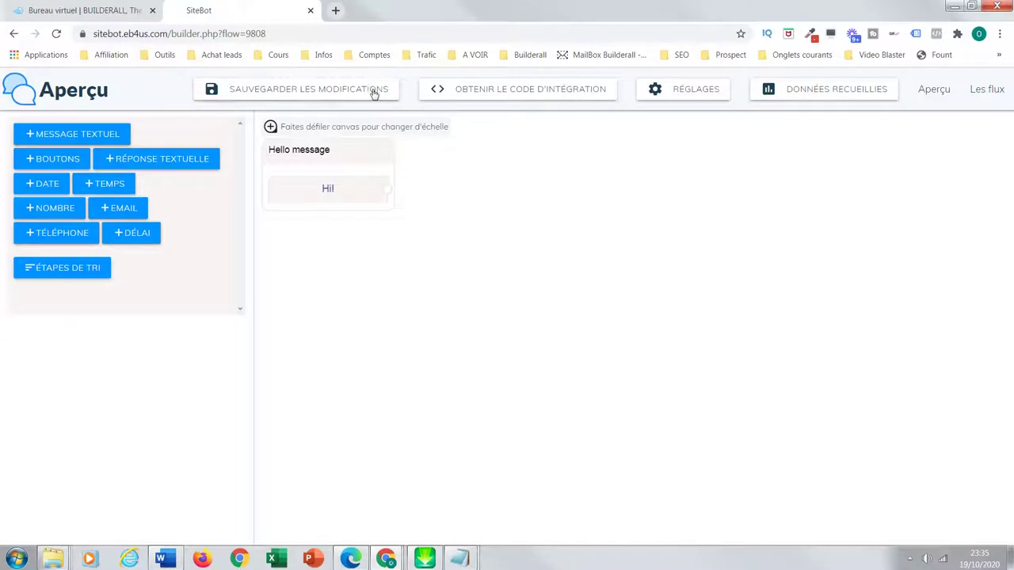
left_click(70, 92)
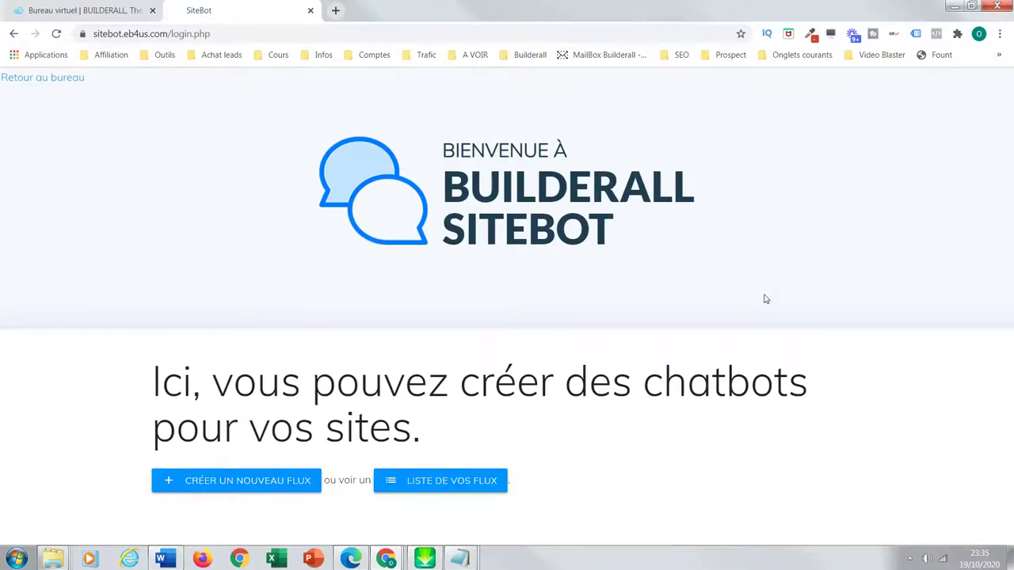
key("F11")
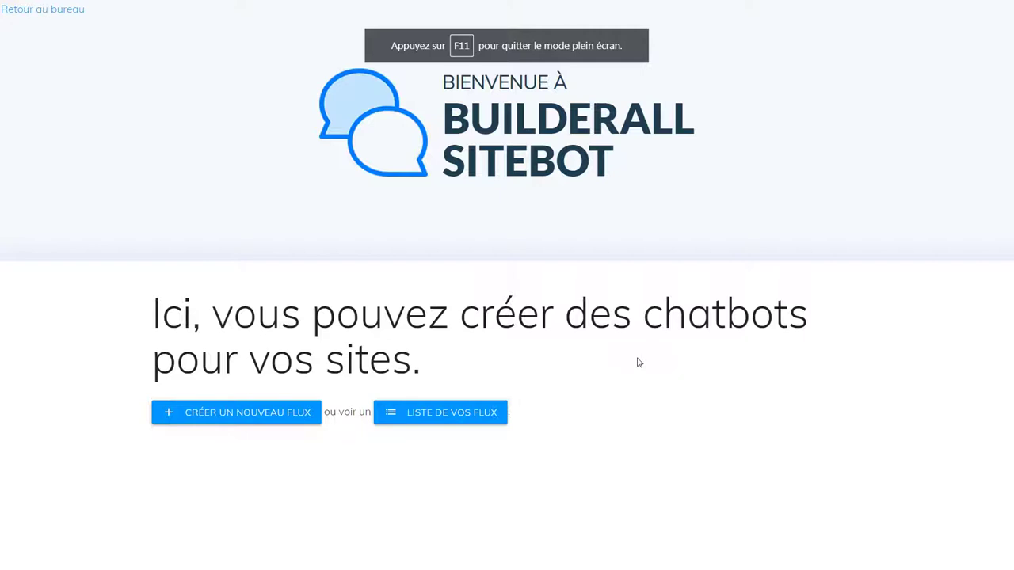
left_click(448, 422)
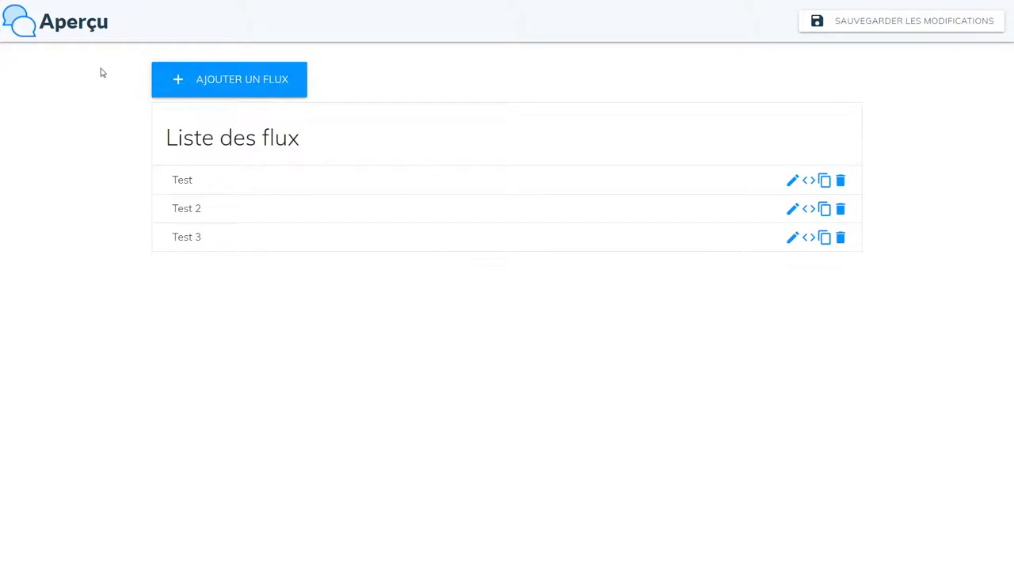
left_click(69, 24)
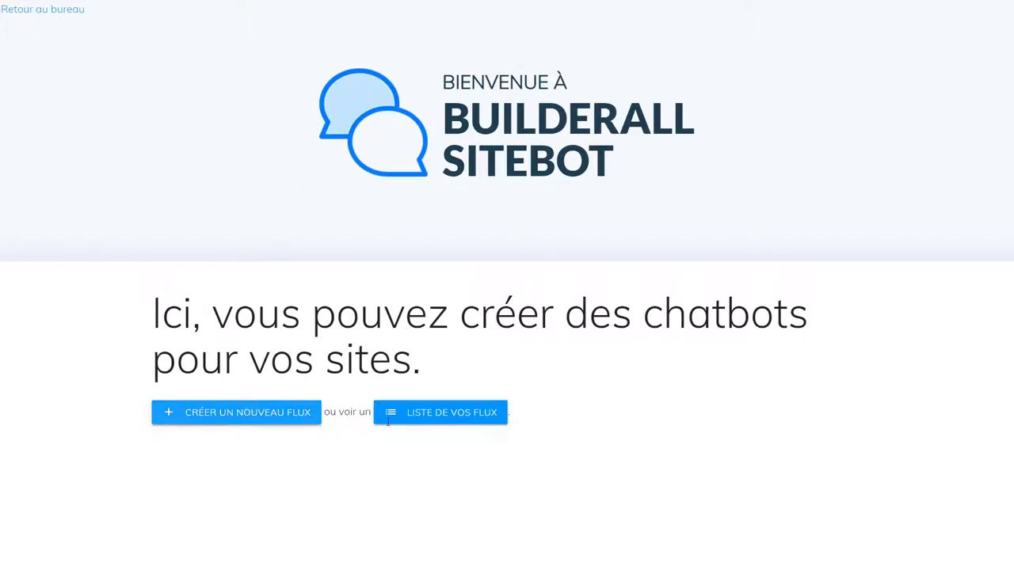
left_click(436, 416)
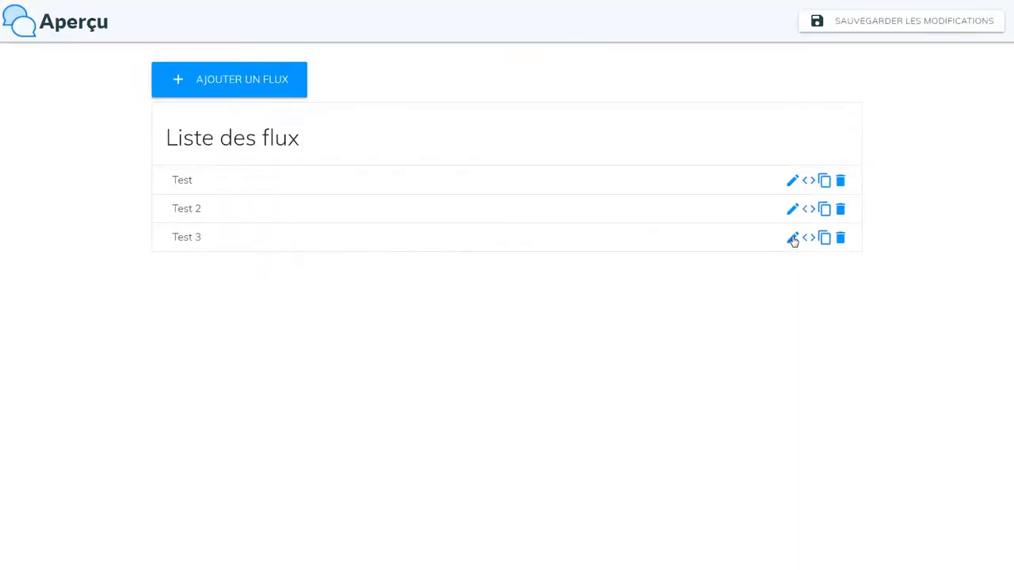
left_click(793, 241)
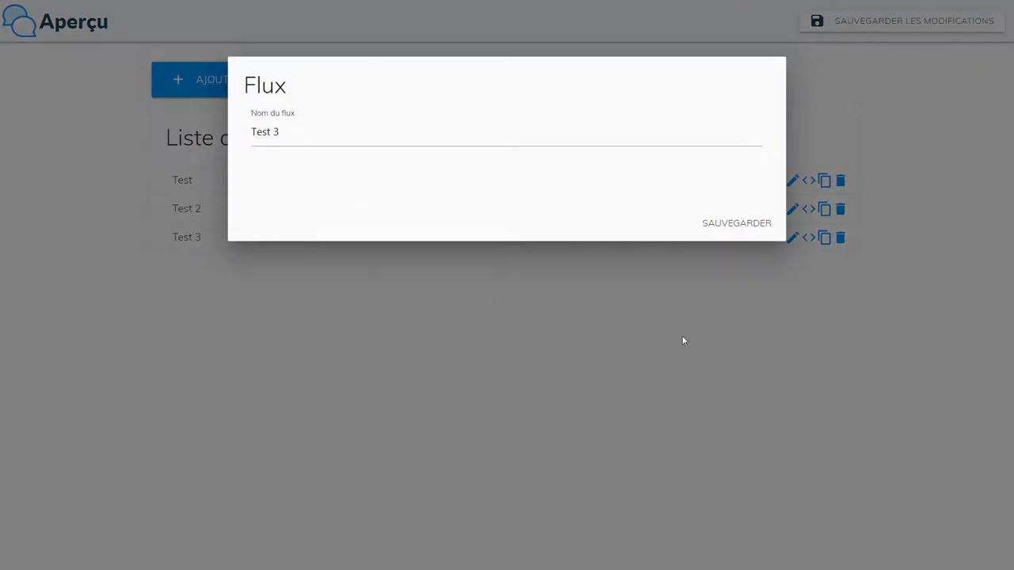
left_click(941, 180)
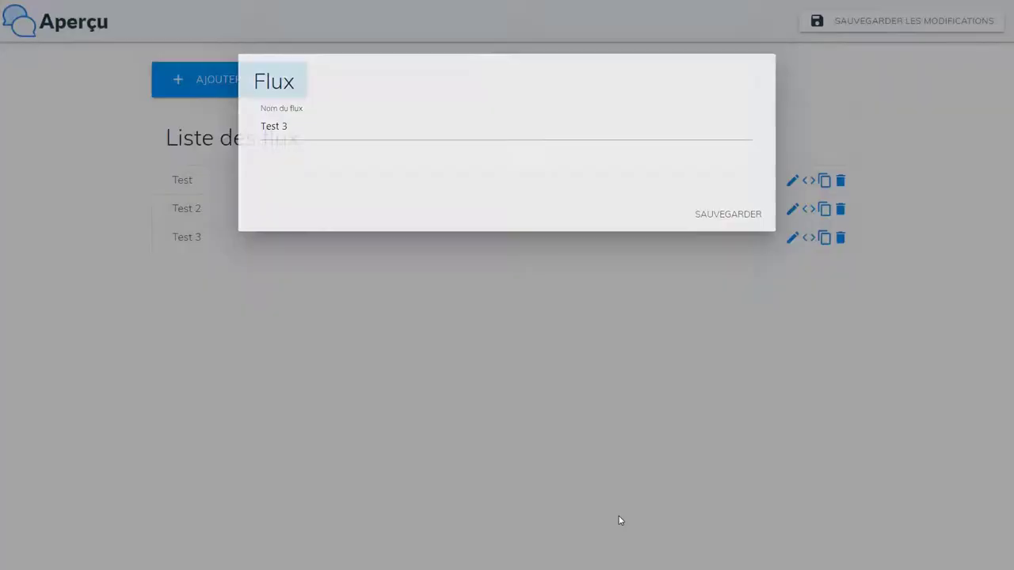
left_click(792, 239)
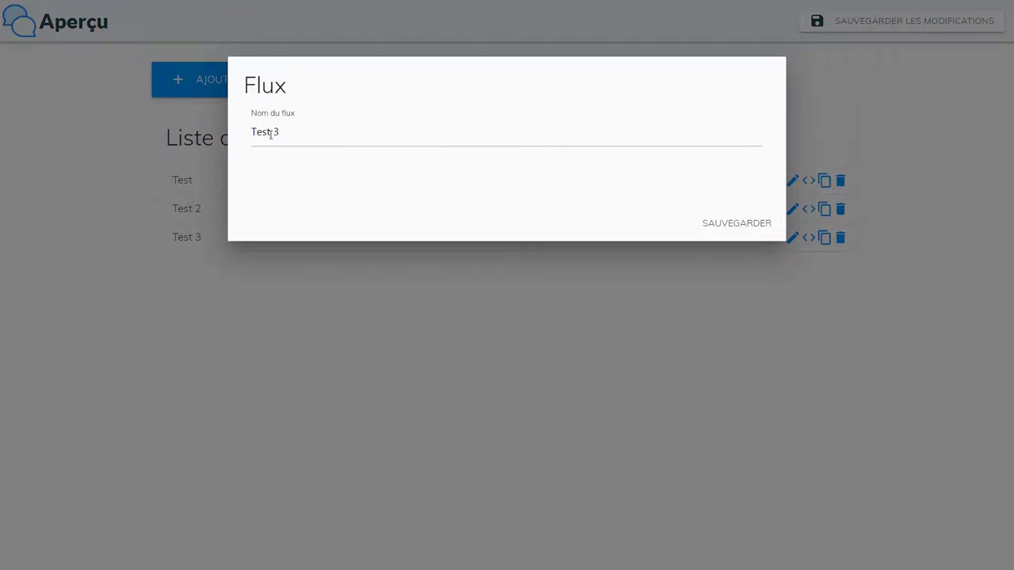
left_click(426, 375)
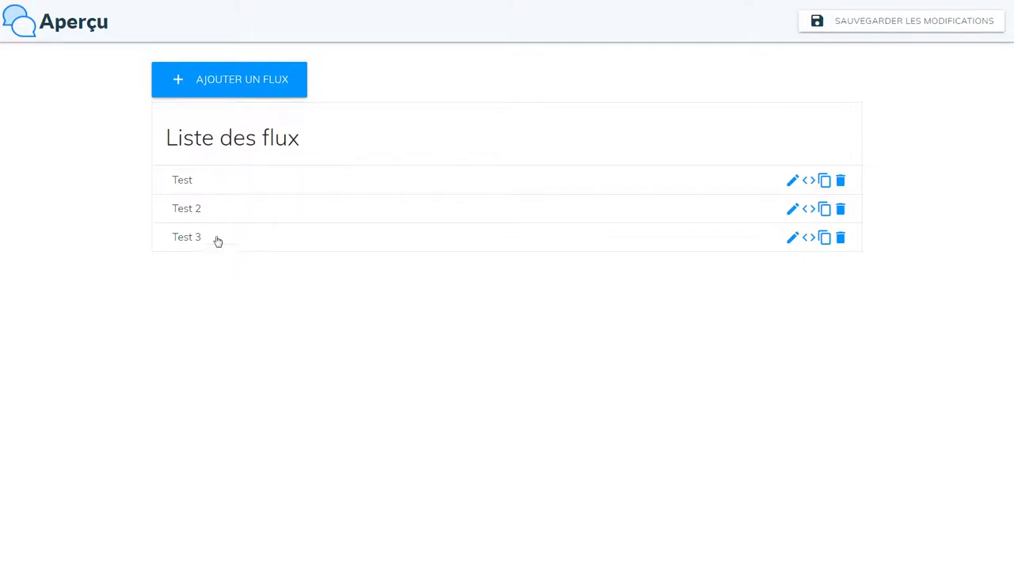
Open the Test 3 flow for editing and bring up its chat settings.
left_click(274, 245)
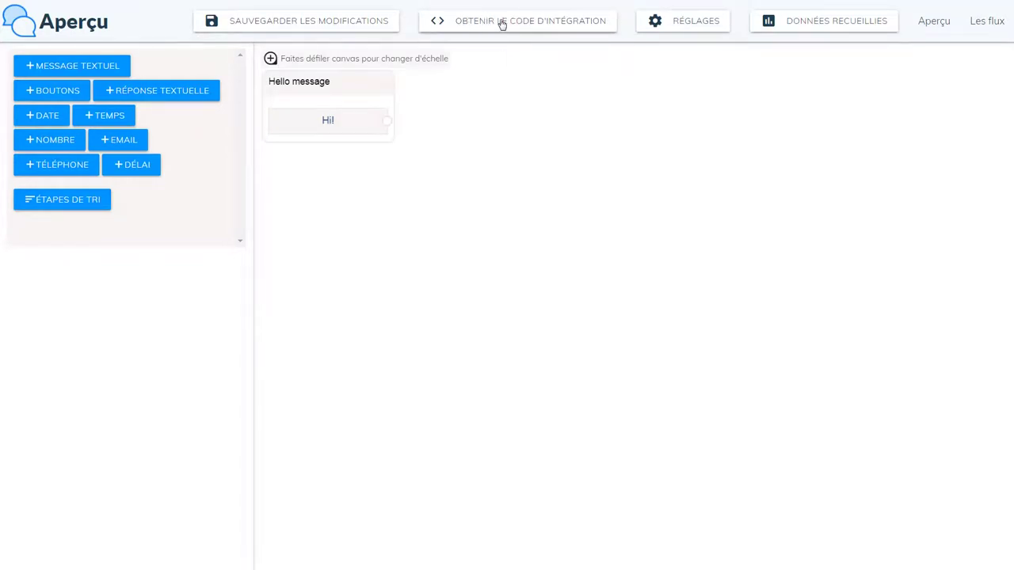
left_click(666, 26)
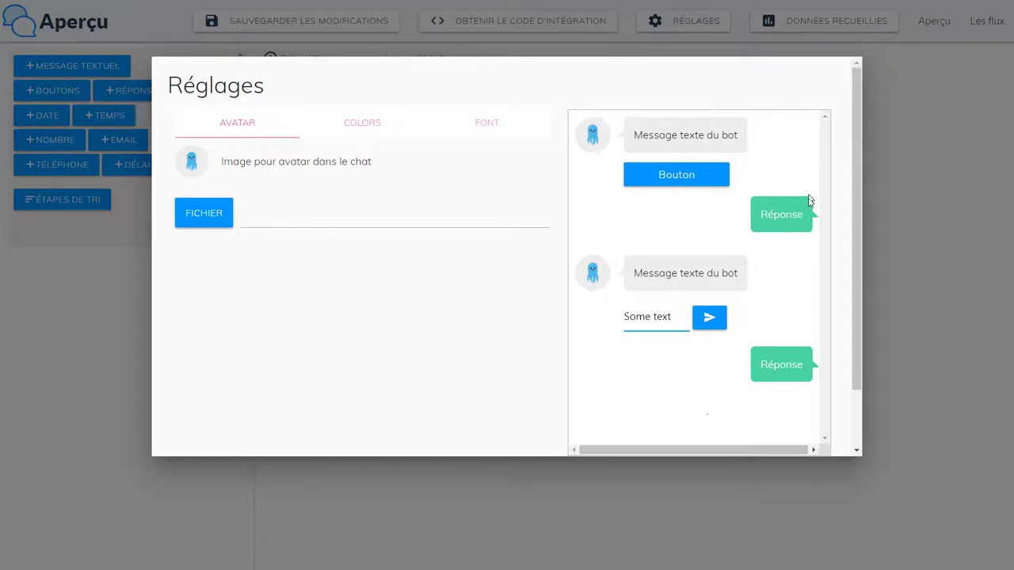
scroll(860, 222, "down", 1)
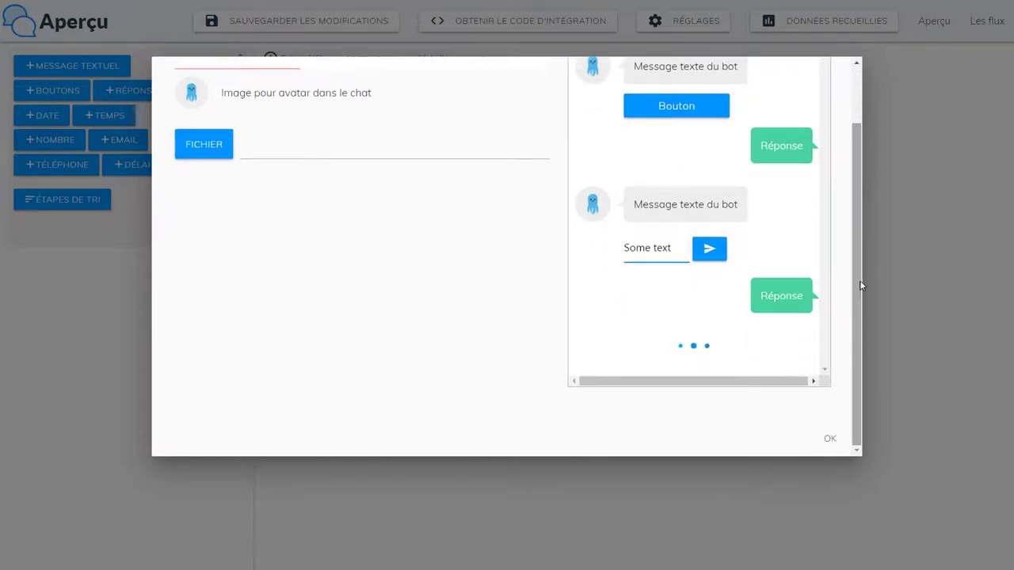
scroll(860, 284, "up", 2)
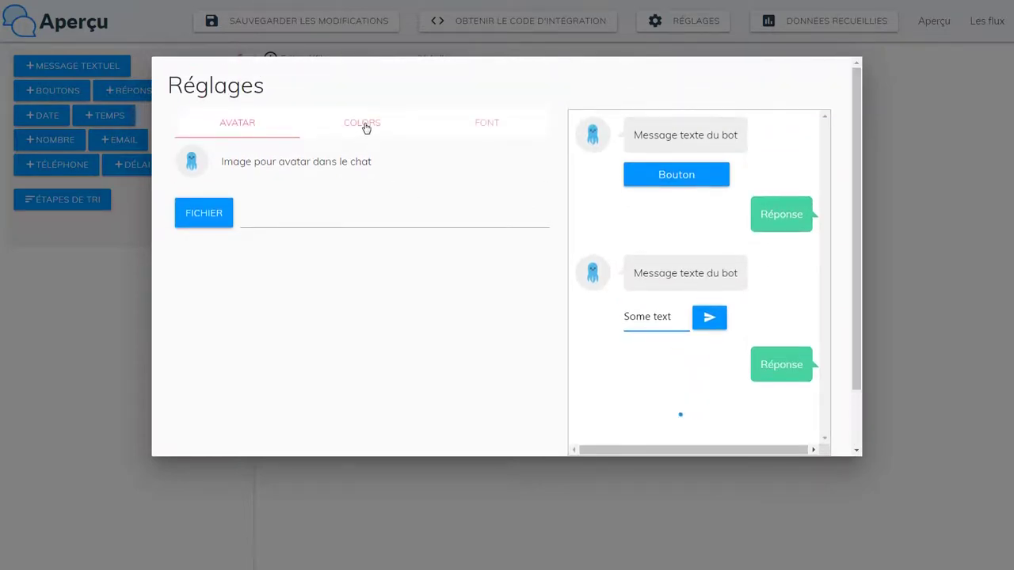
Examine the chatbot's colour, font and avatar settings and close the settings dialog.
left_click(365, 126)
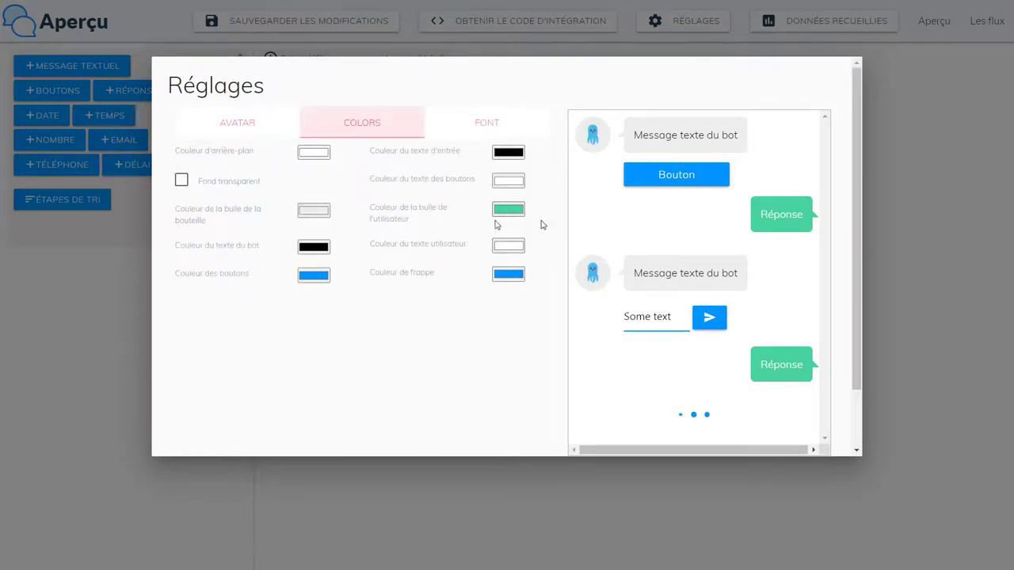
left_click(482, 131)
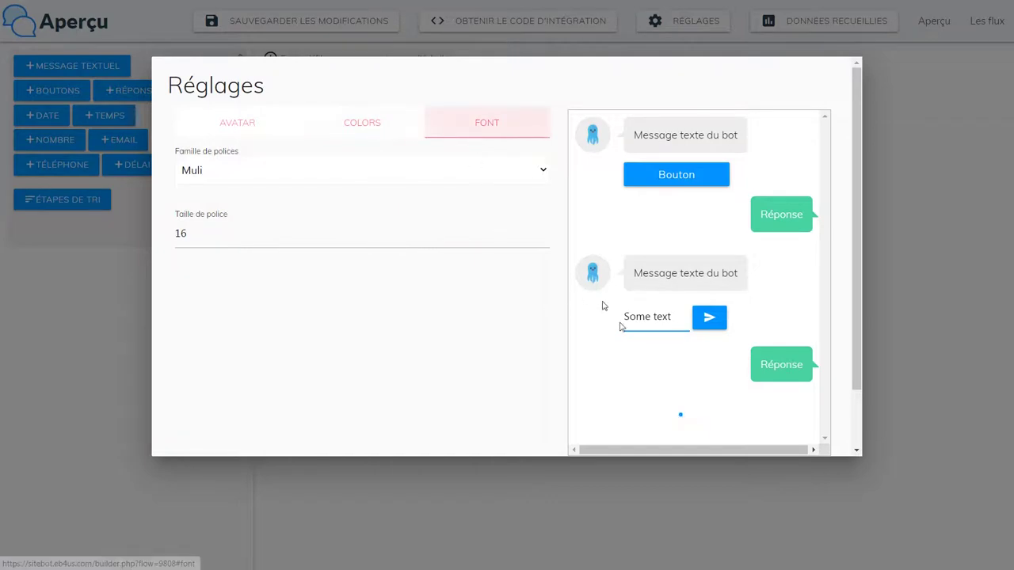
left_click(544, 171)
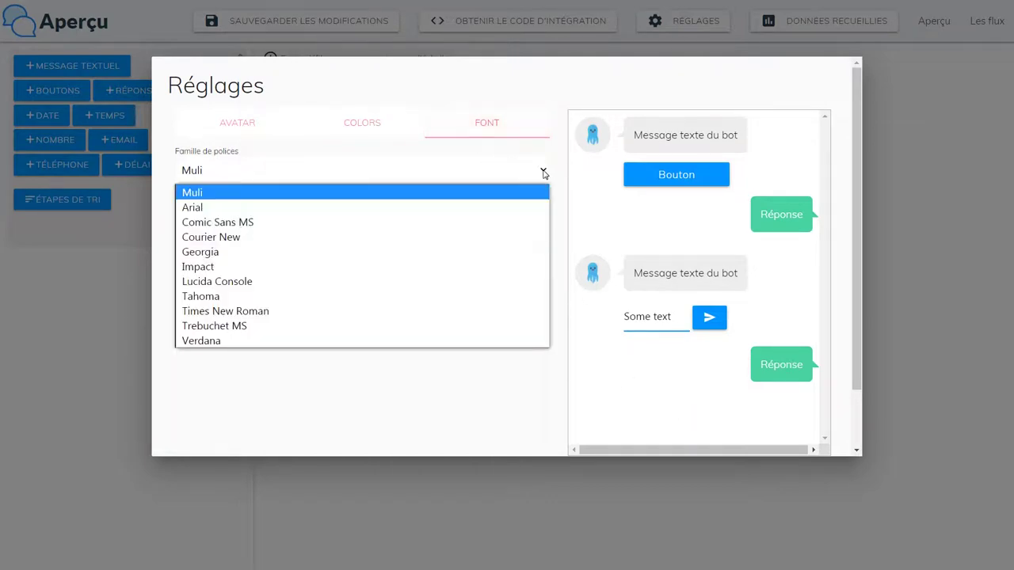
left_click(545, 172)
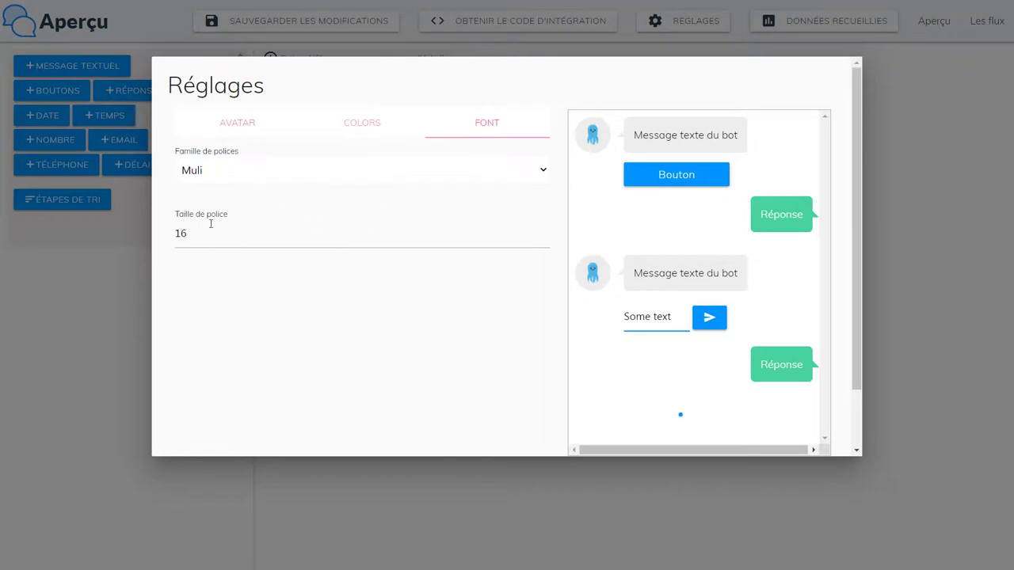
left_click(222, 128)
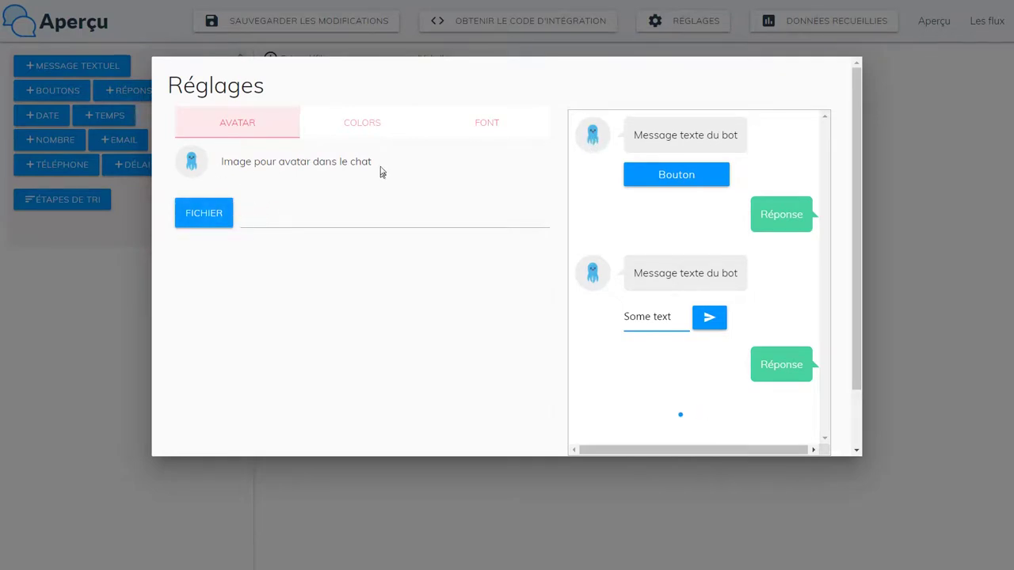
left_click(381, 128)
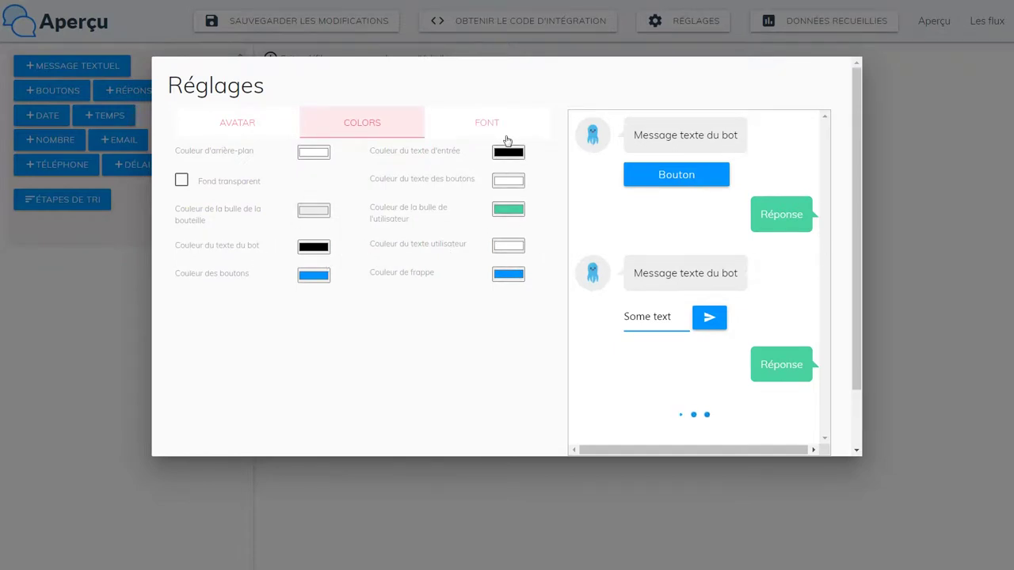
scroll(856, 384, "down", 1)
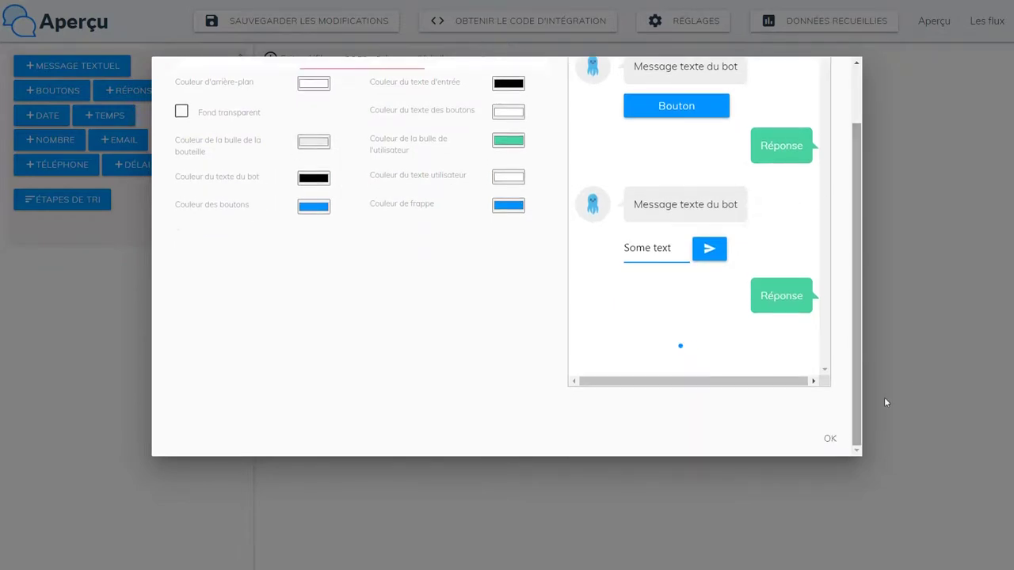
left_click(894, 396)
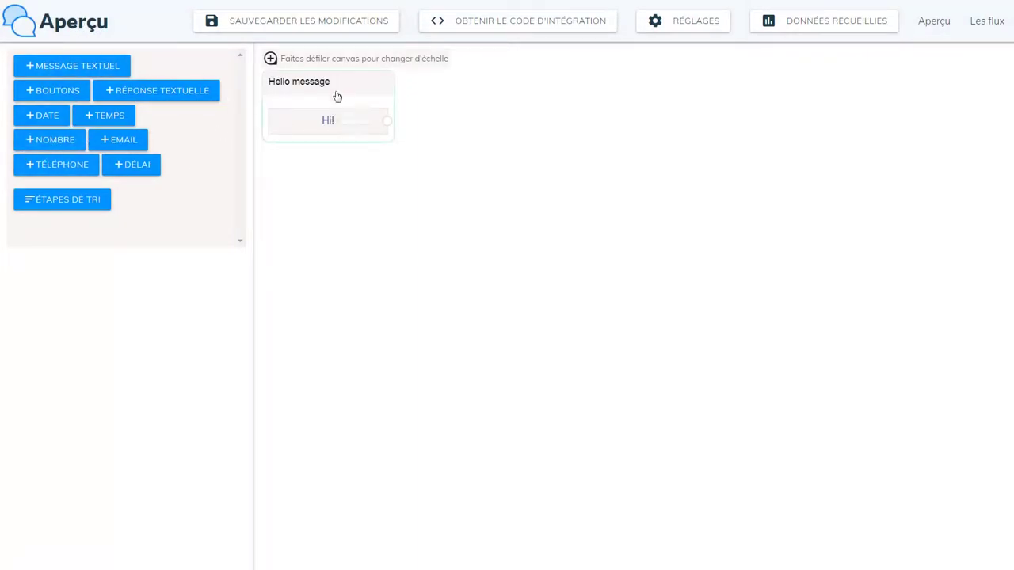
Move the Hello message block slightly down and right on the canvas and review its text, image and Hi! button options.
left_click_drag(316, 83, 331, 103)
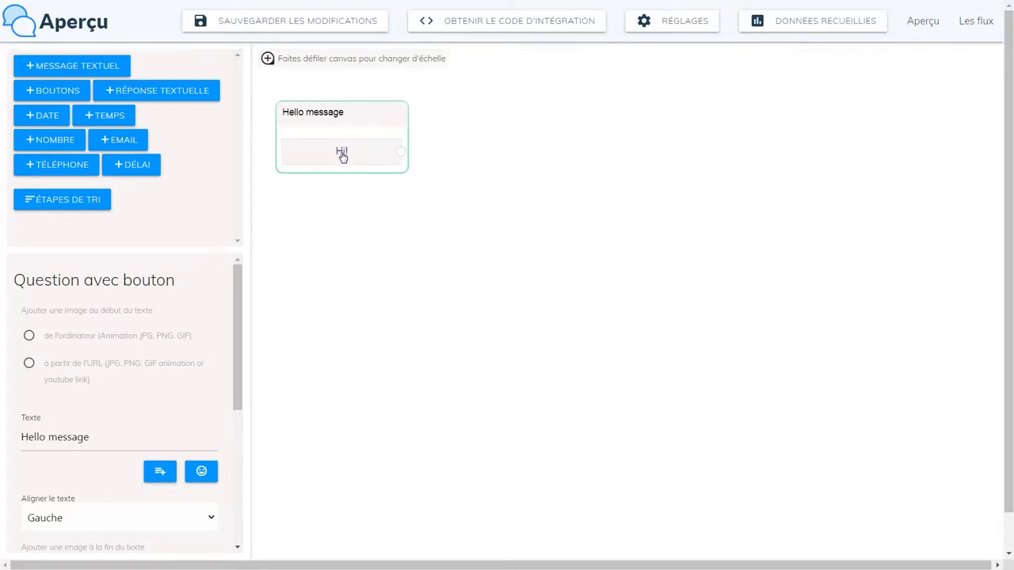
left_click_drag(233, 334, 217, 447)
left_click(76, 435)
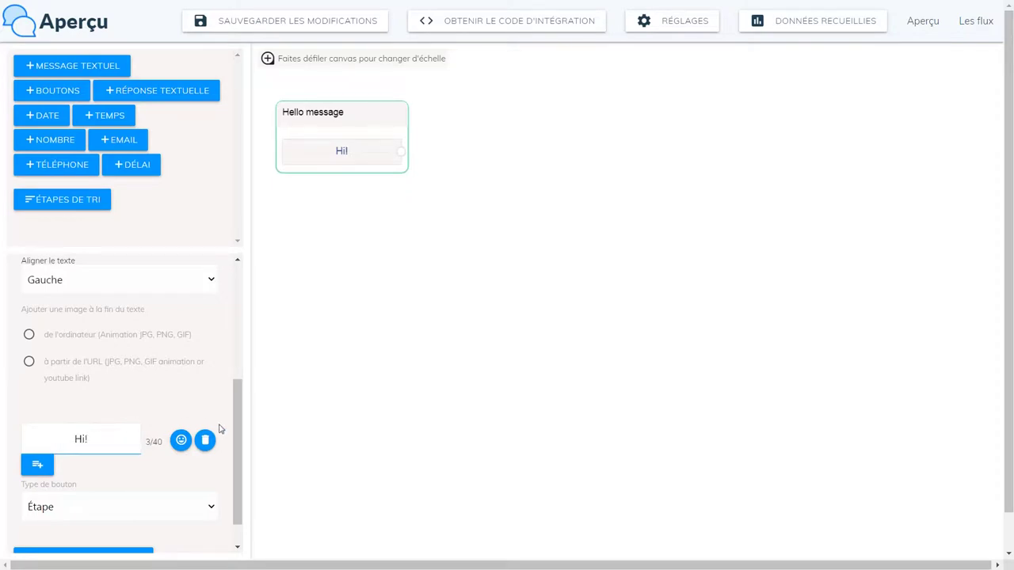
scroll(213, 388, "up", 2)
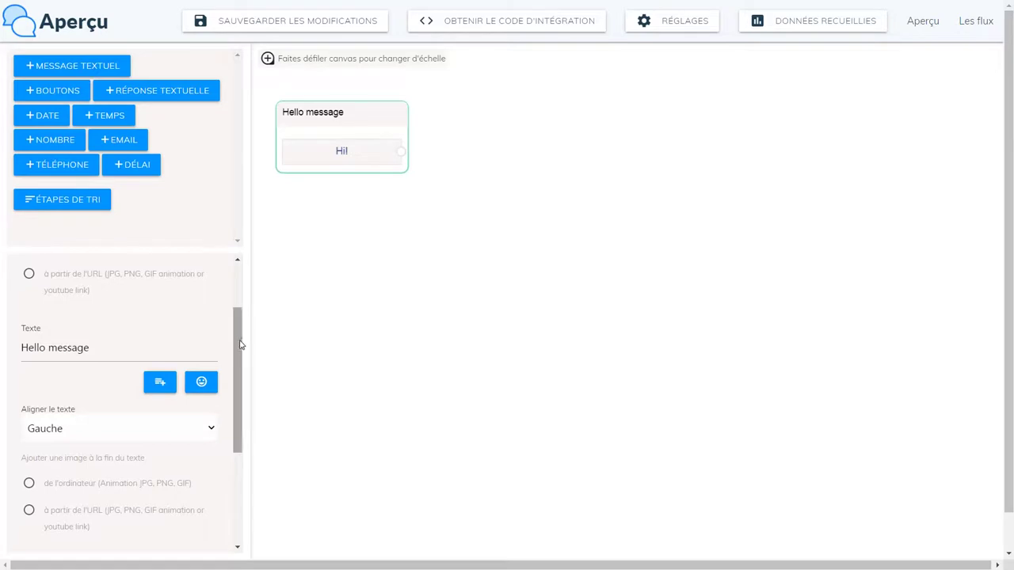
left_click_drag(241, 342, 242, 281)
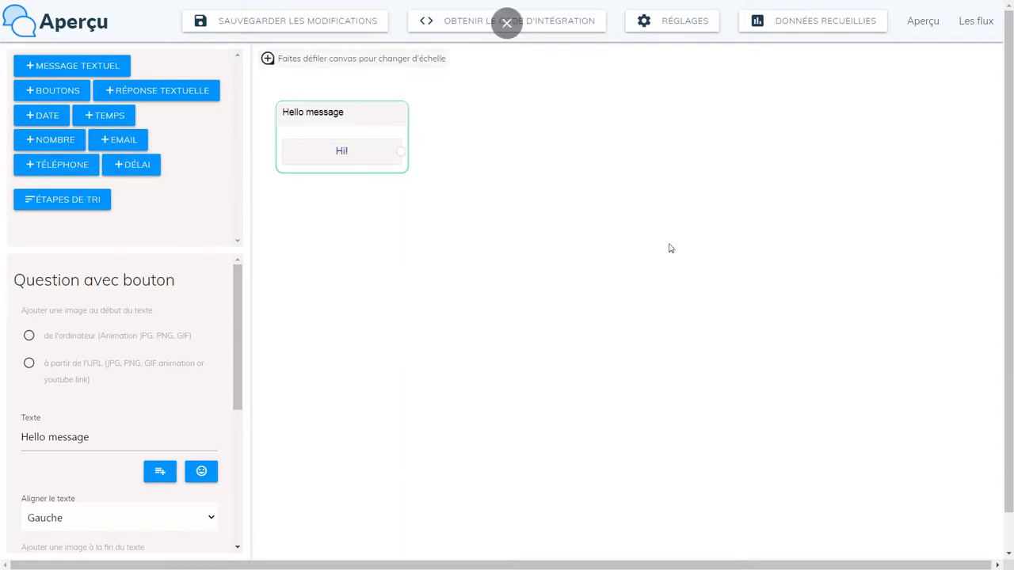
scroll(1003, 198, "down", 1)
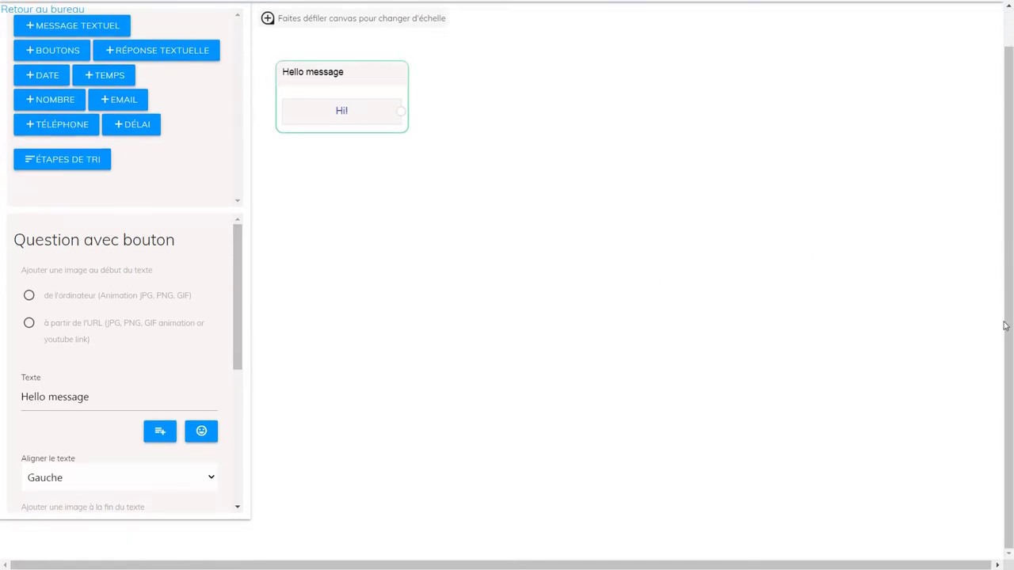
Auto-sort the flow's steps twice, moving the Hello message block back down into the open canvas area after each sort.
scroll(1003, 320, "up", 1)
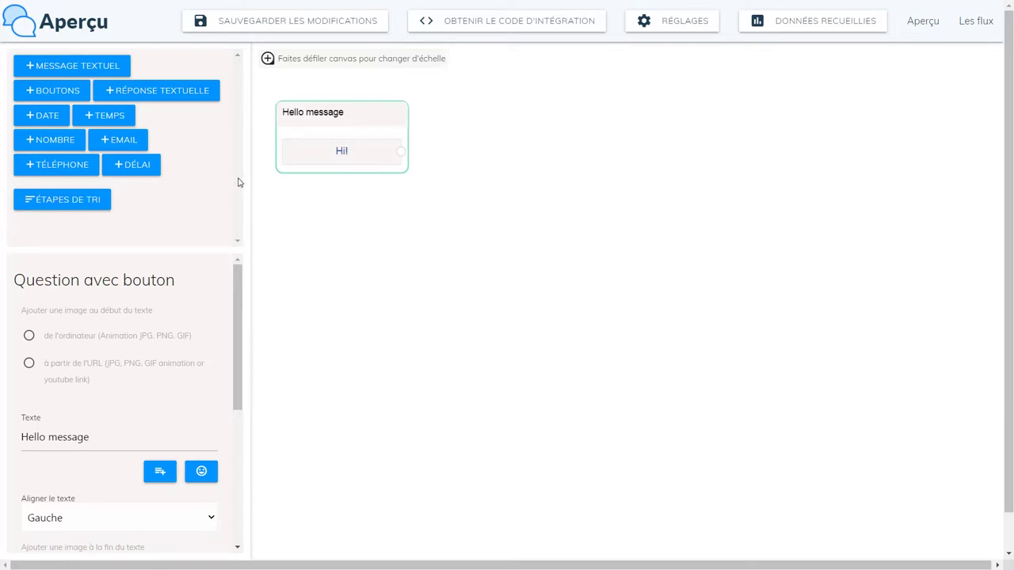
left_click(60, 205)
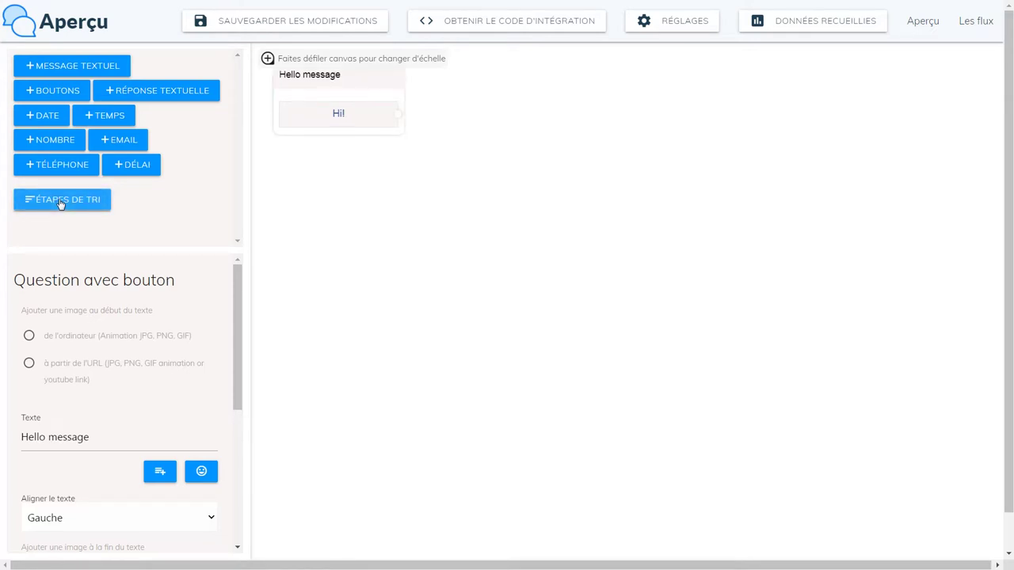
left_click_drag(358, 80, 371, 126)
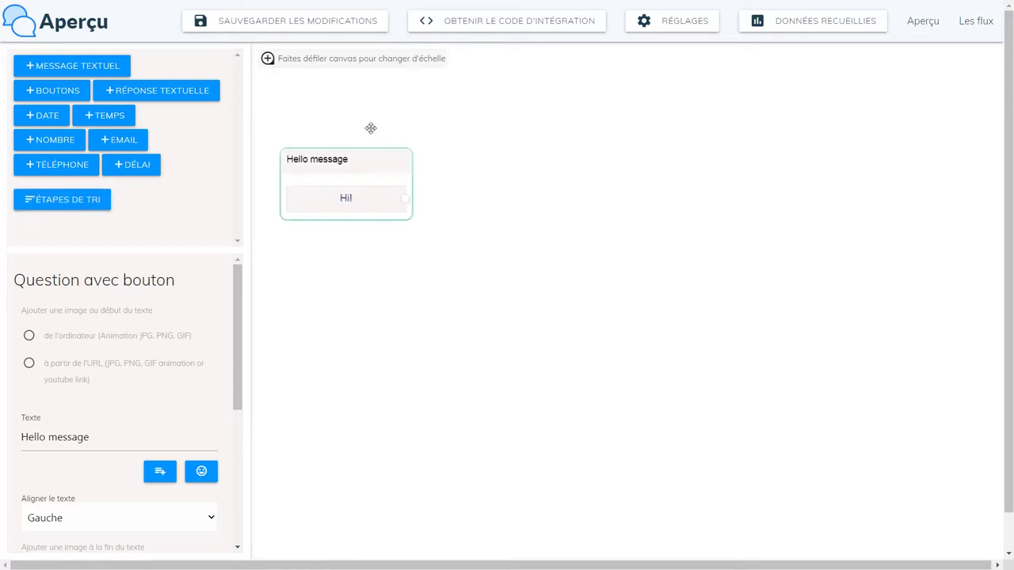
left_click(65, 198)
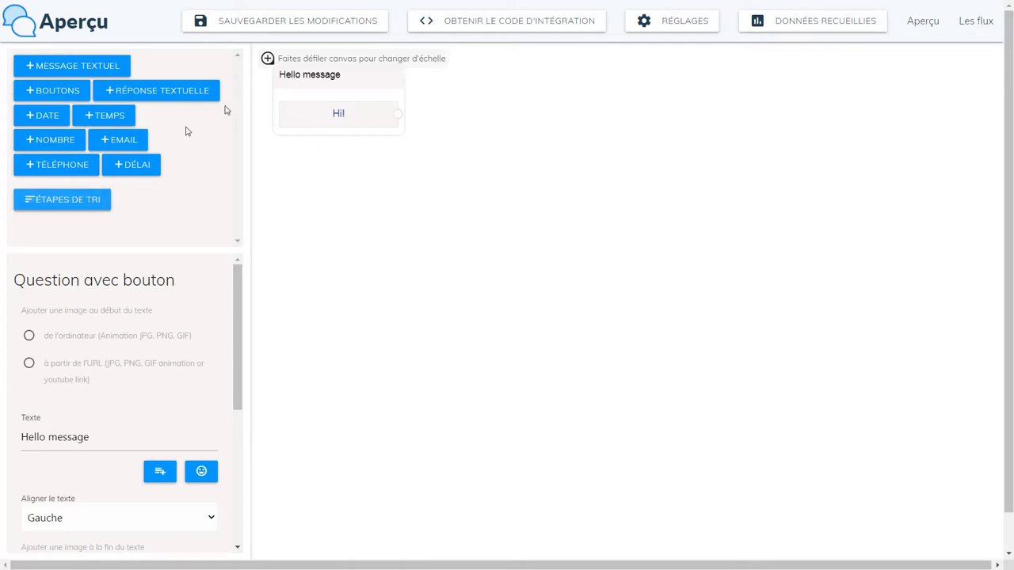
left_click_drag(319, 82, 316, 147)
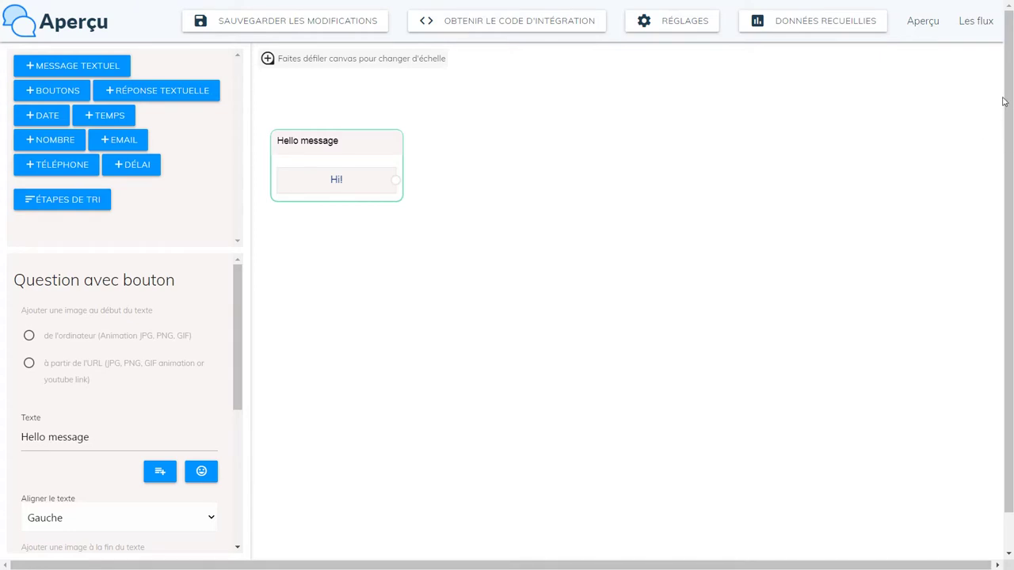
Review the Hello message block's settings down to the Hi! button's text and button type options.
scroll(1002, 112, "down", 1)
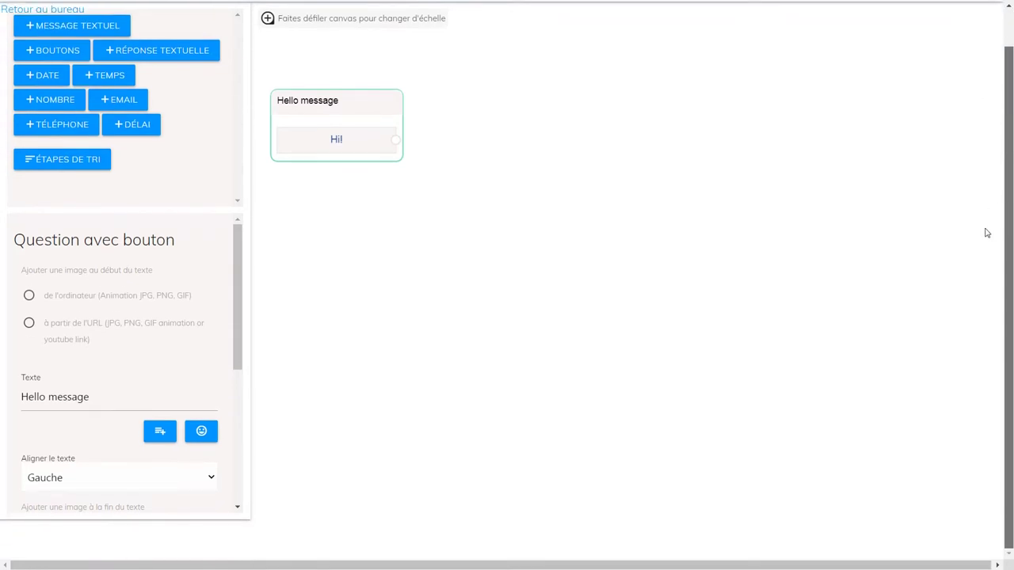
scroll(996, 111, "up", 1)
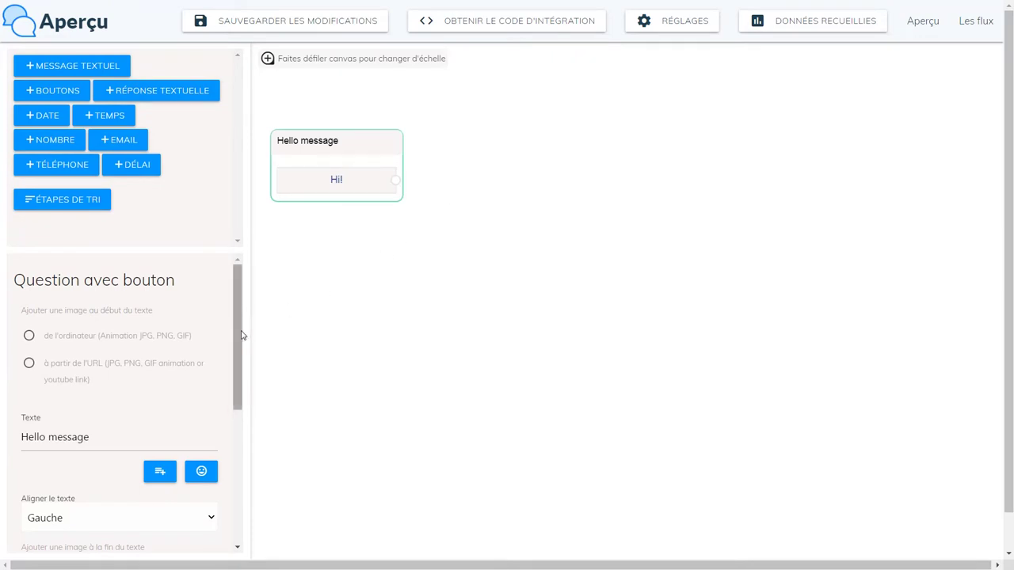
left_click_drag(241, 335, 260, 451)
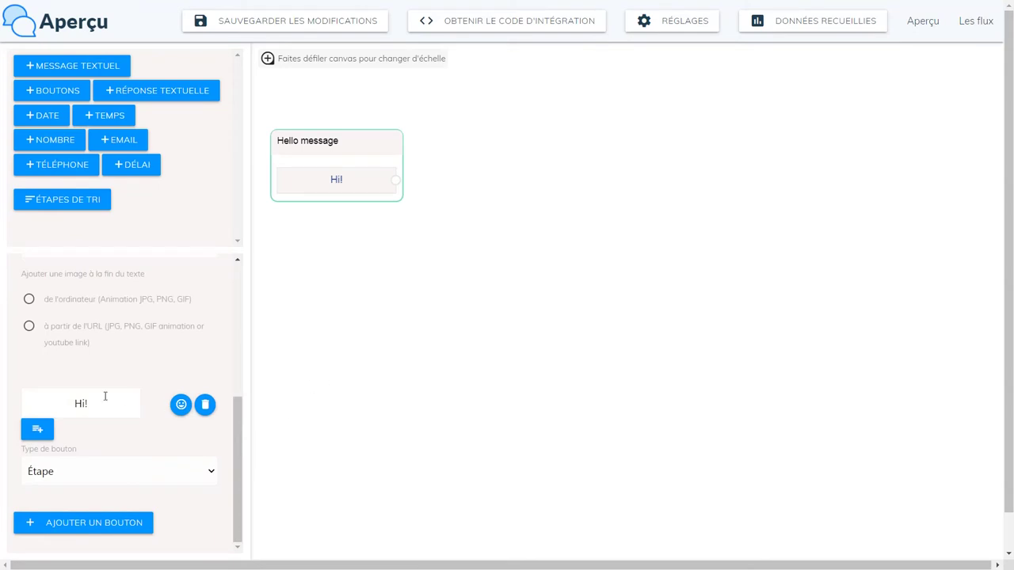